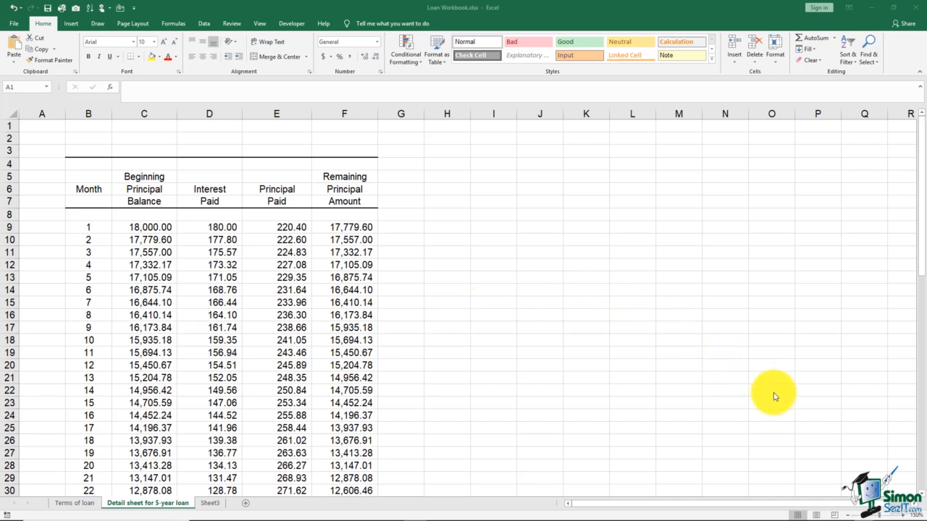
Show the 5-year loan detail sheet in Page Layout view and review the header and footer on its first page
left_click(816, 516)
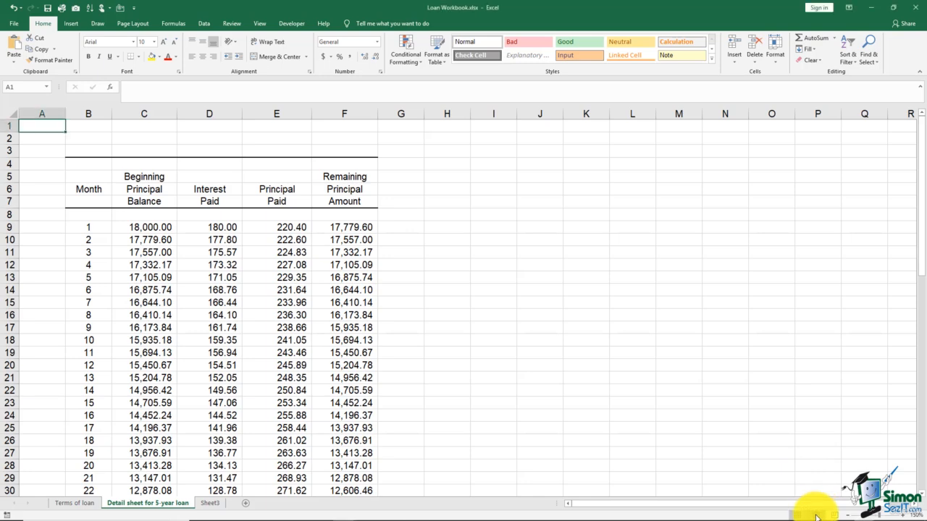
left_click(816, 517)
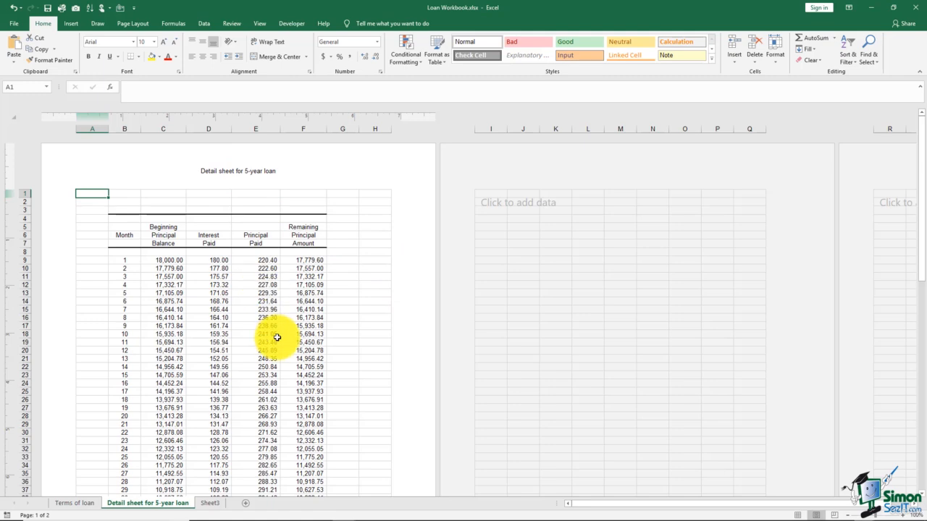
scroll(278, 337, "down", 8)
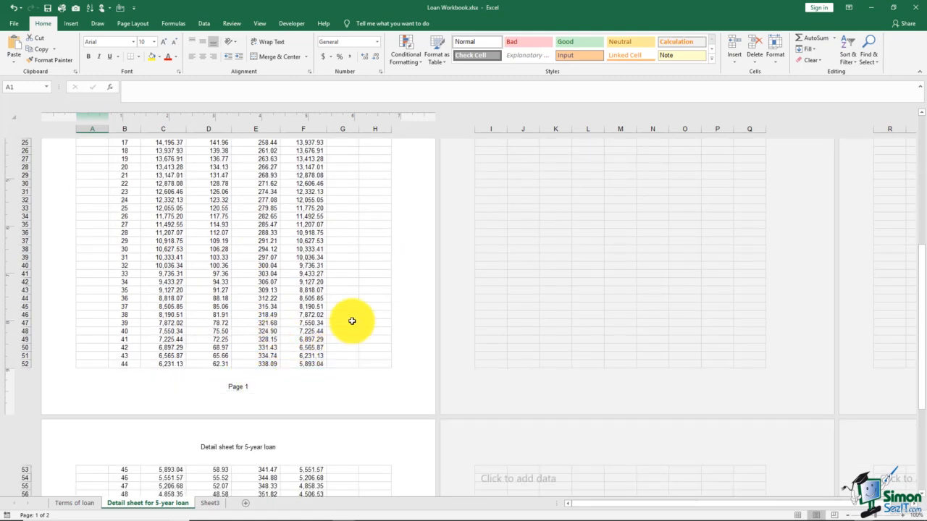
scroll(352, 321, "up", 4)
scroll(352, 321, "up", 4)
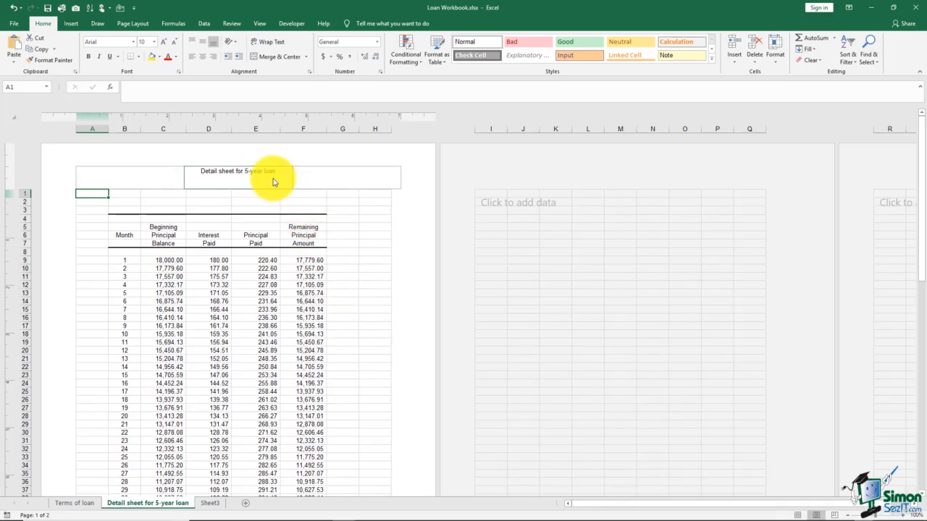
scroll(285, 355, "down", 6)
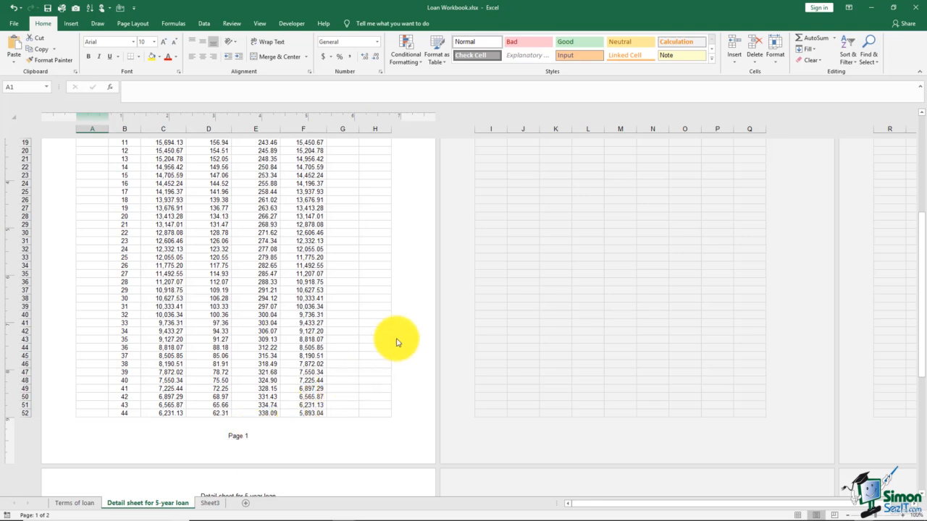
scroll(394, 342, "up", 6)
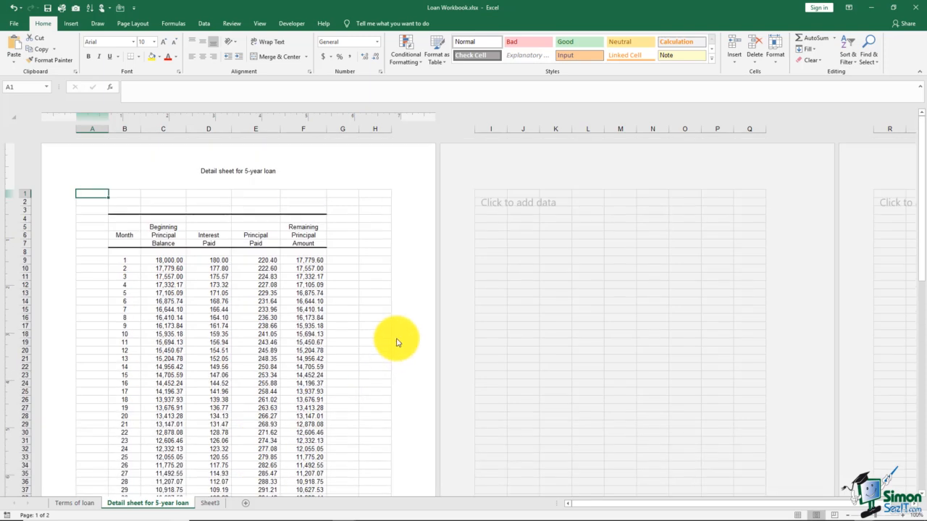
Inspect the left, centre and right sections of the first page's header
left_click(129, 173)
left_click(217, 173)
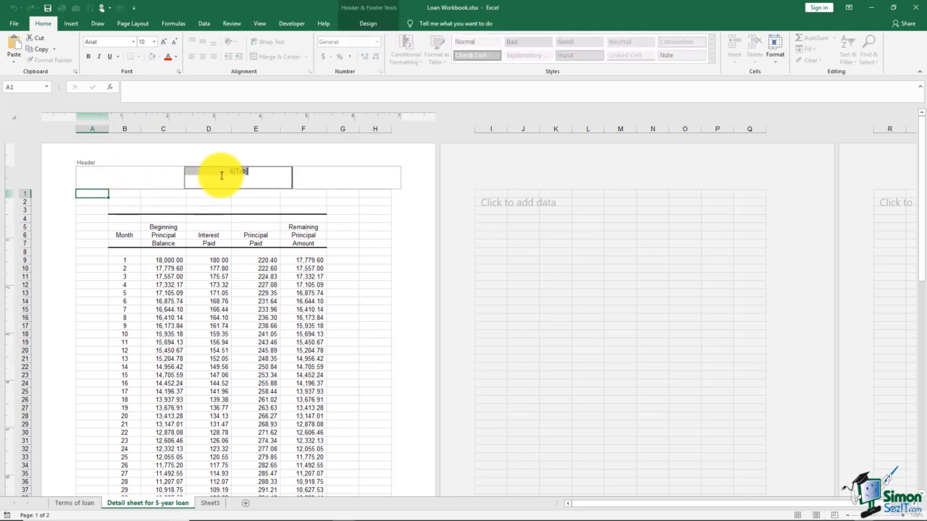
left_click(315, 178)
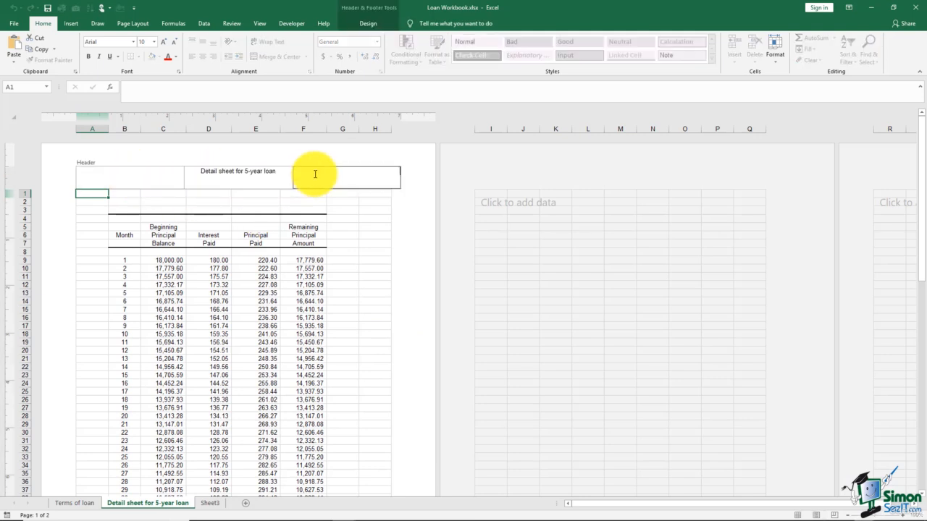
left_click(417, 280)
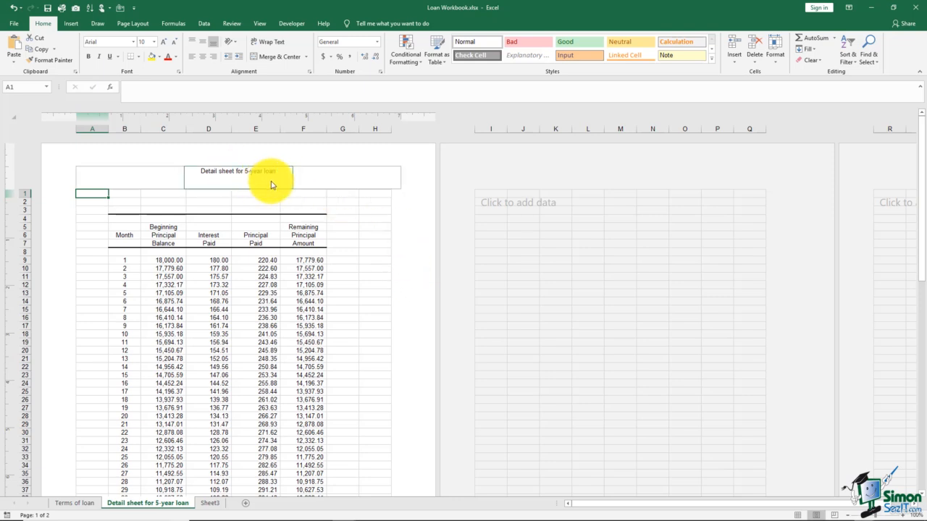
Compare the headers and footers on both printed pages and return the sheet to Normal view
scroll(362, 292, "down", 8)
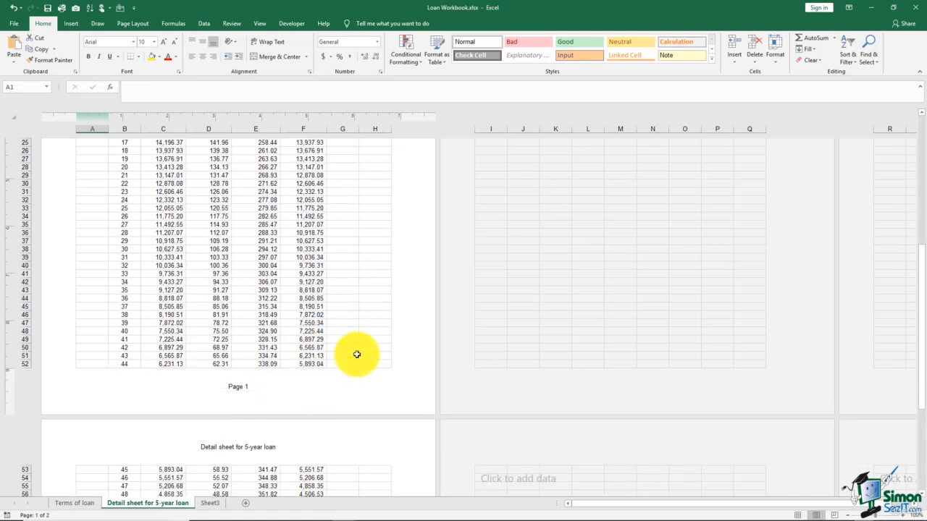
scroll(357, 354, "down", 8)
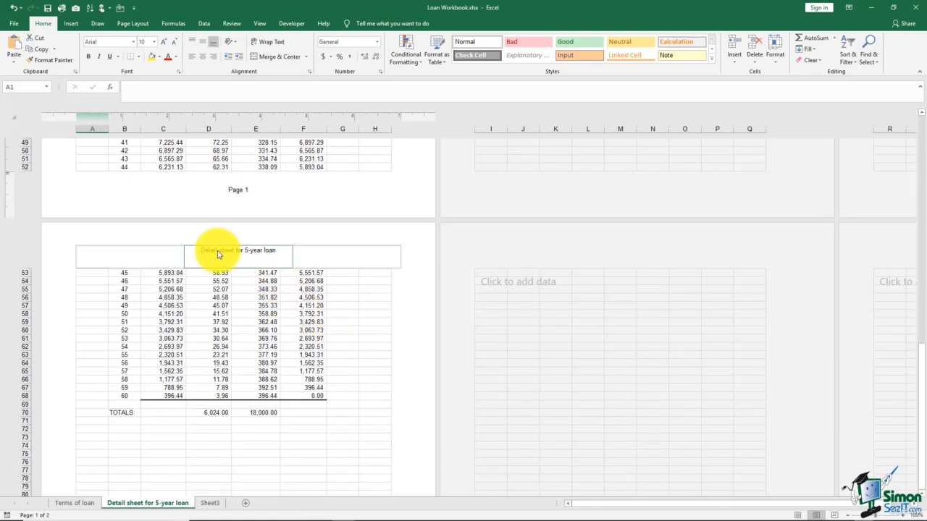
scroll(245, 406, "down", 10)
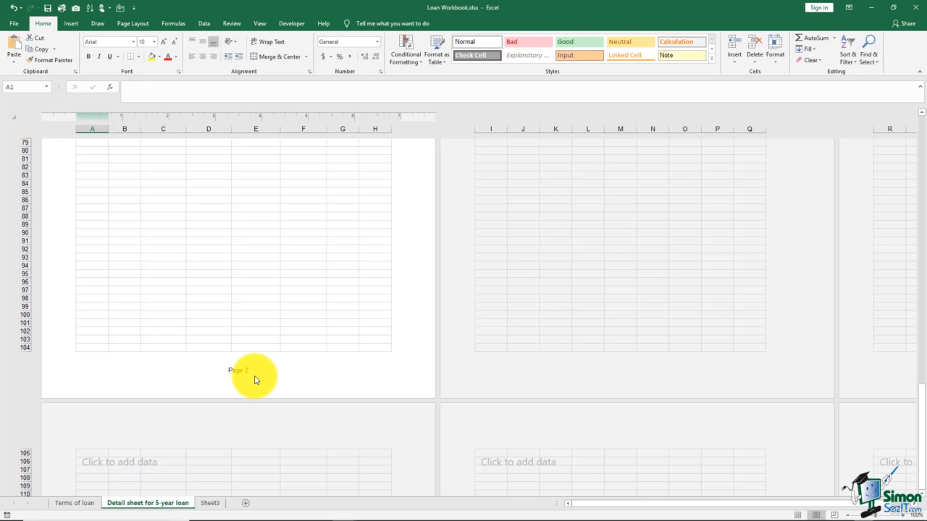
scroll(254, 380, "up", 15)
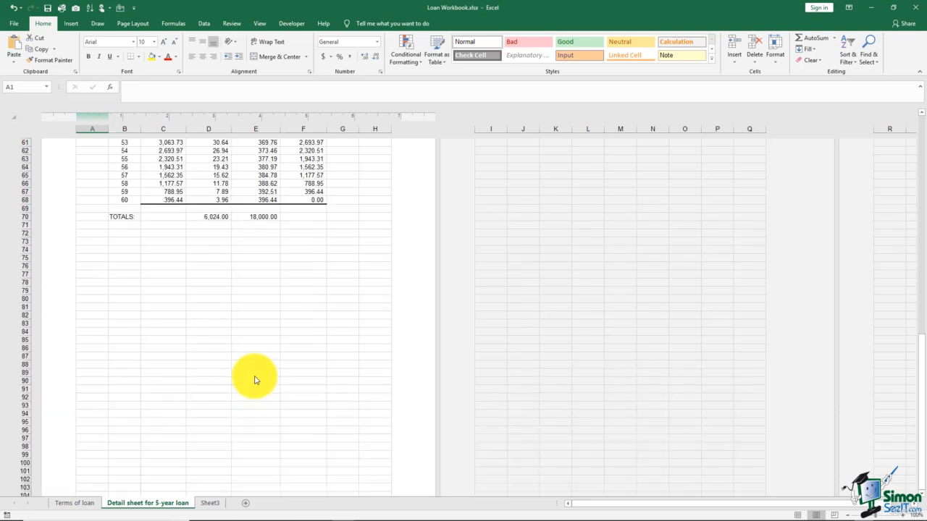
scroll(254, 380, "up", 8)
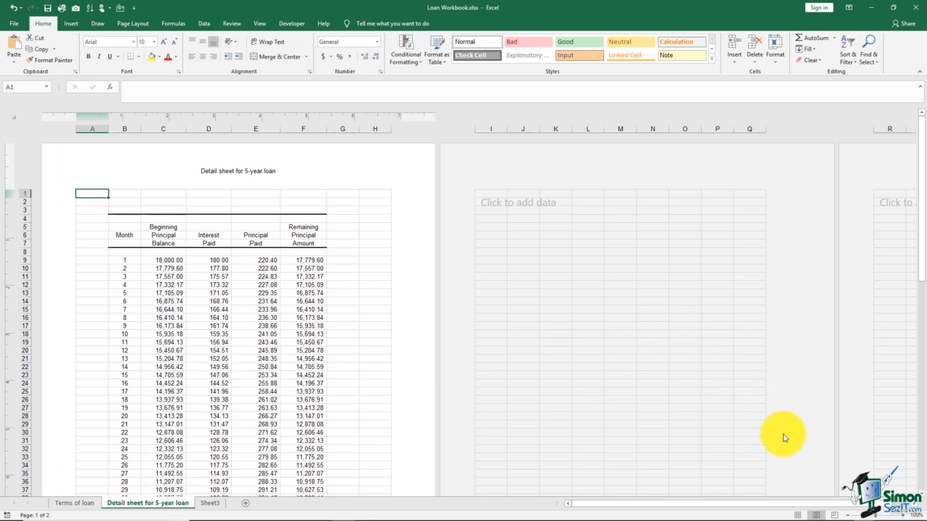
left_click(798, 515)
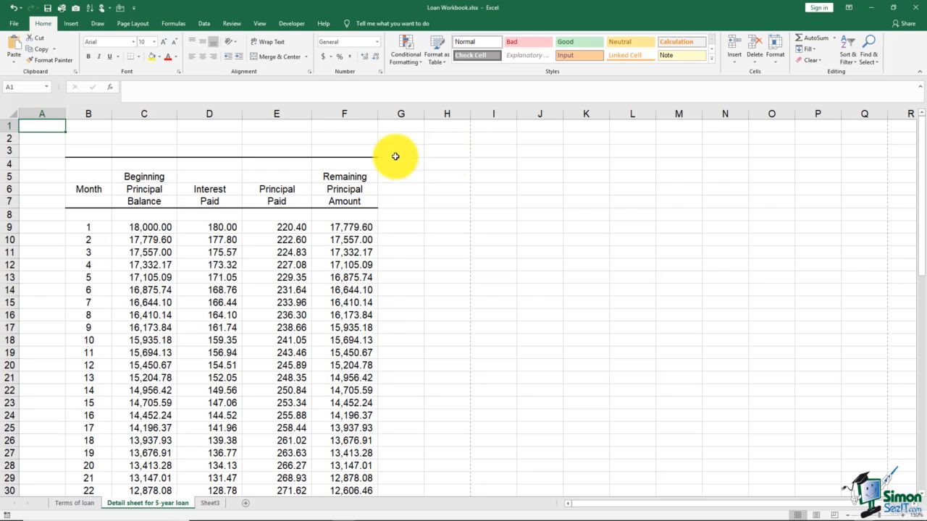
Open the sheet's header with the Header & Footer command and remove the sheet name code from its centre section
left_click(72, 25)
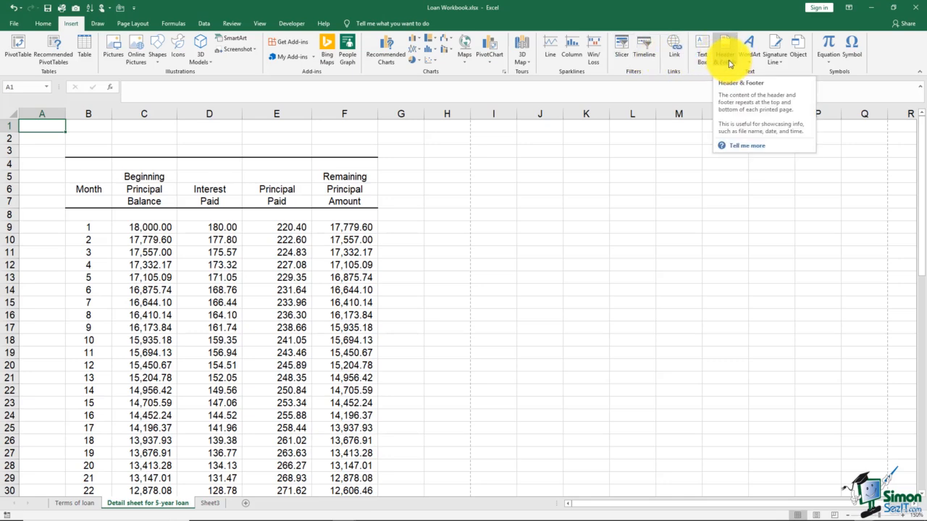
left_click(726, 58)
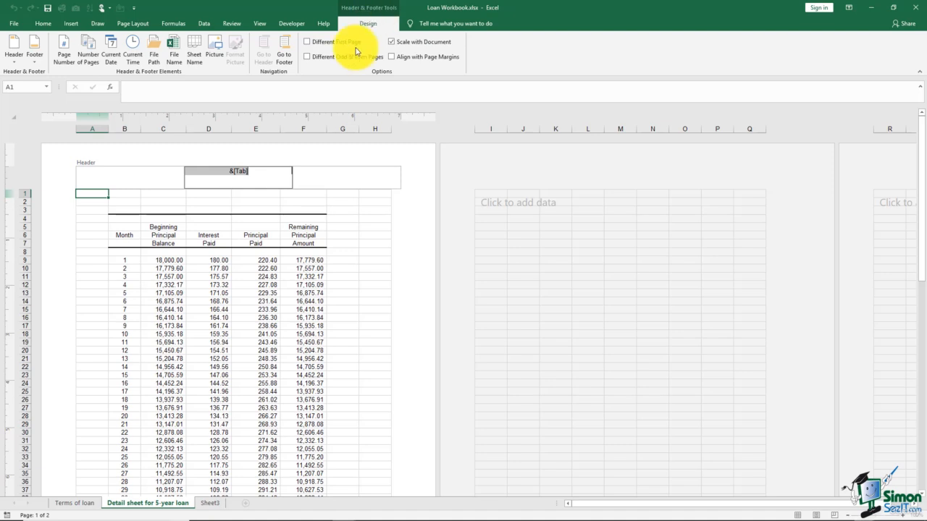
left_click(263, 263)
left_click(263, 263)
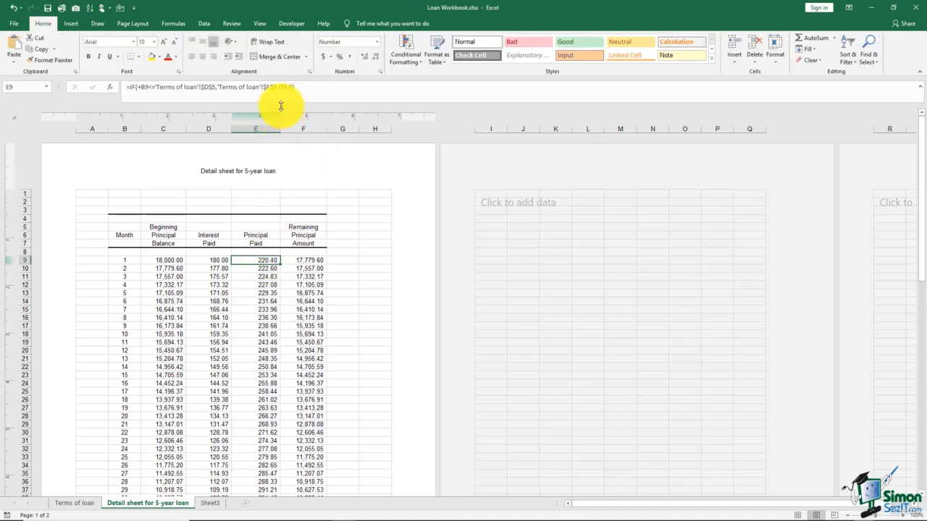
left_click(259, 170)
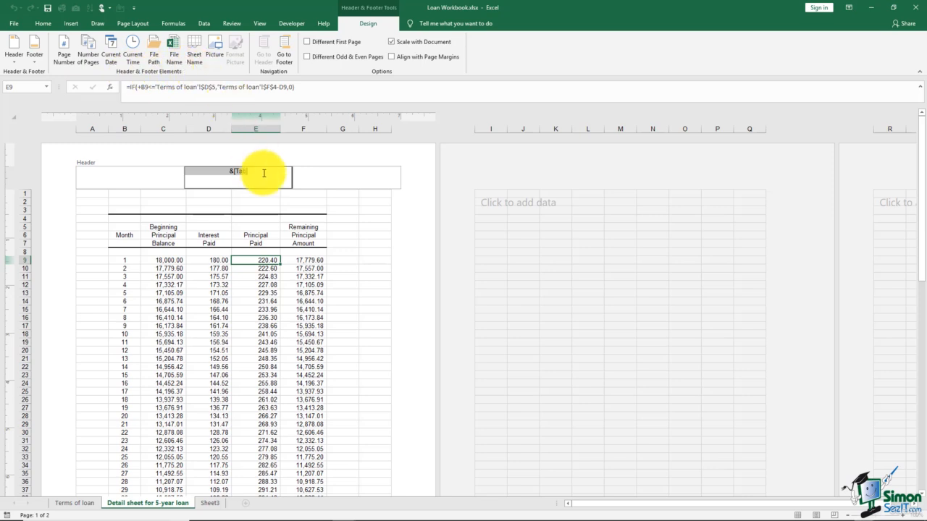
key("Delete")
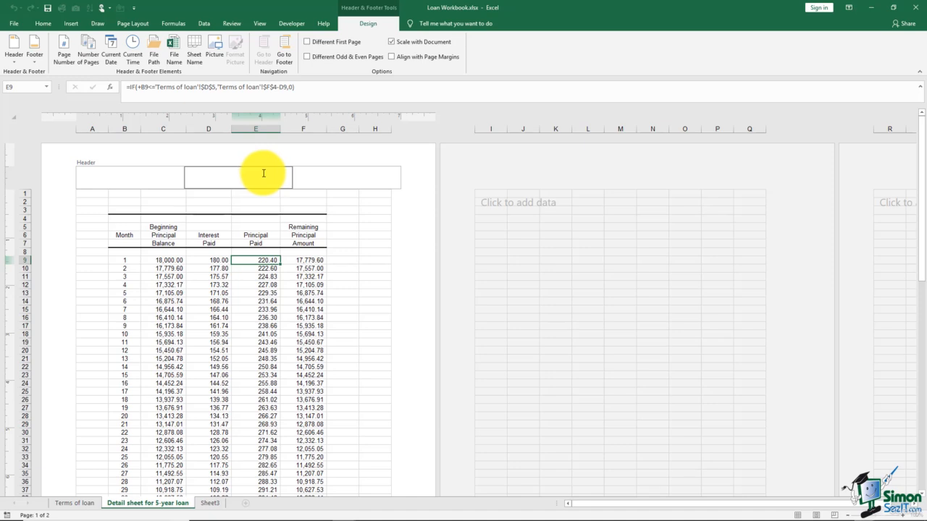
Insert the current date and current time codes, separated by a space, in the left header section
left_click(131, 173)
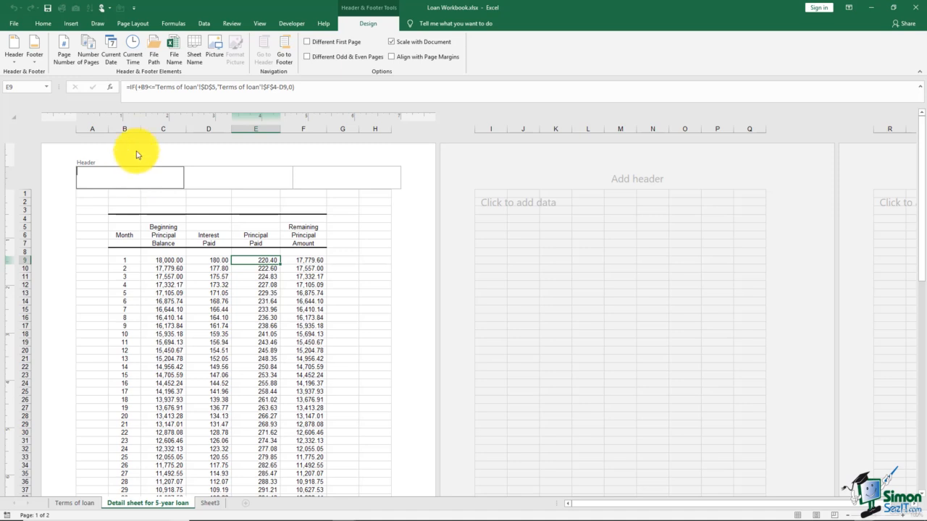
left_click(114, 64)
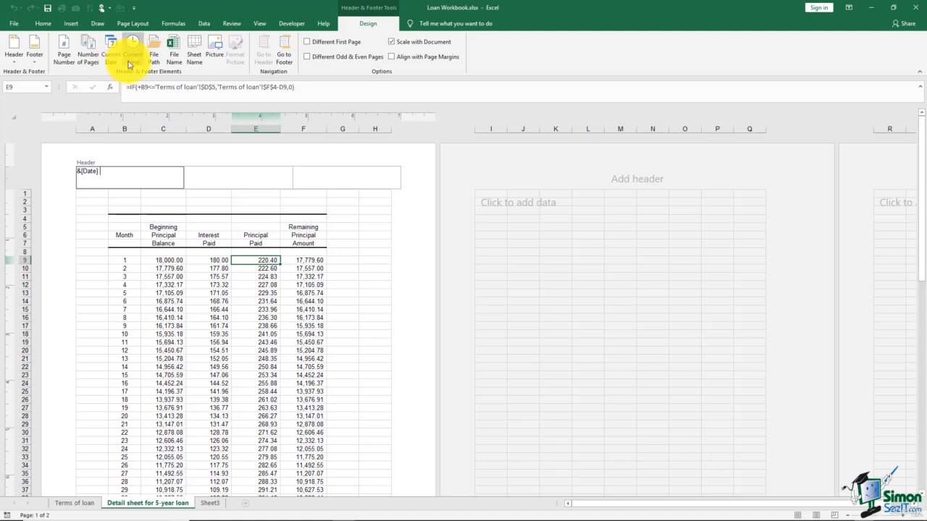
left_click(134, 62)
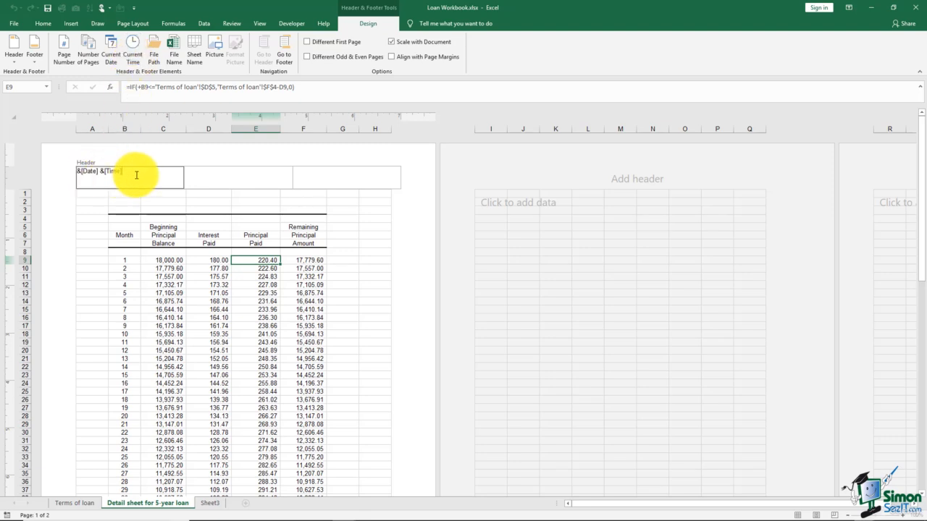
Enter the author's name in the right header section and leave the header
left_click(227, 187)
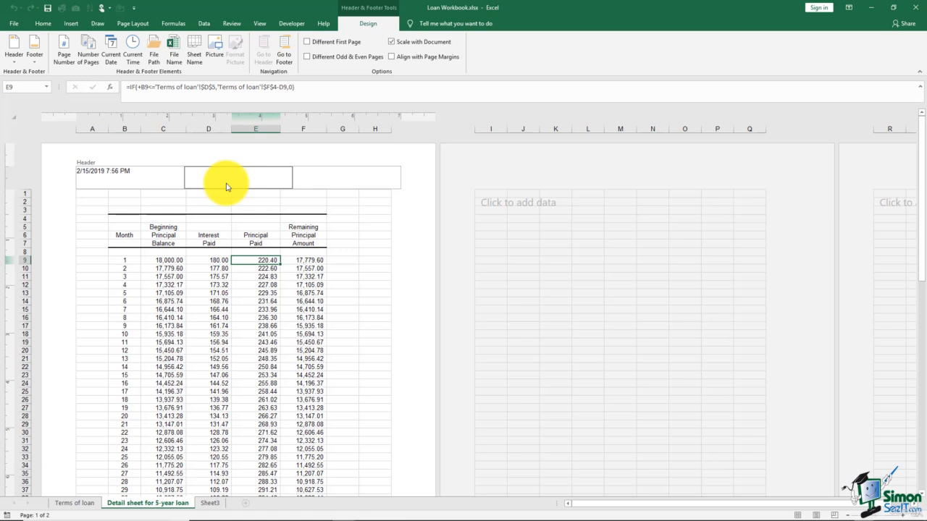
key("Tab")
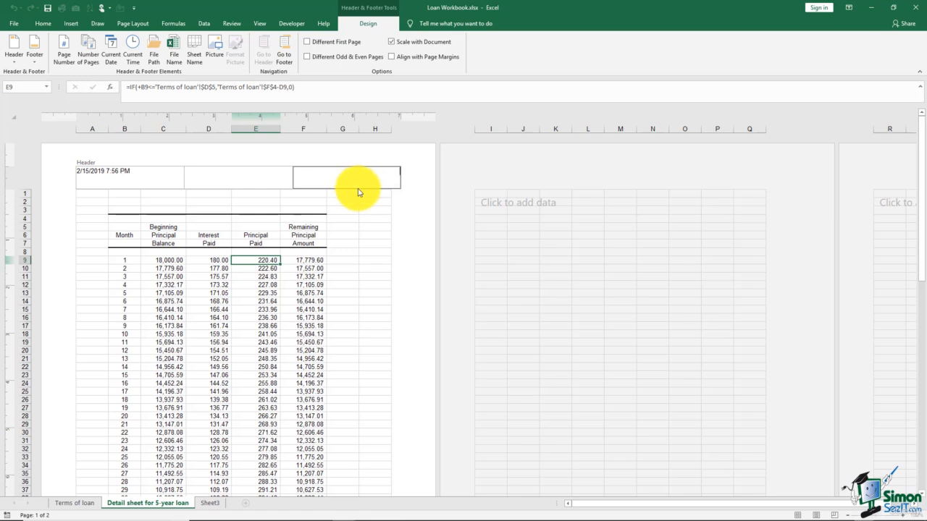
type("Cindy Mc")
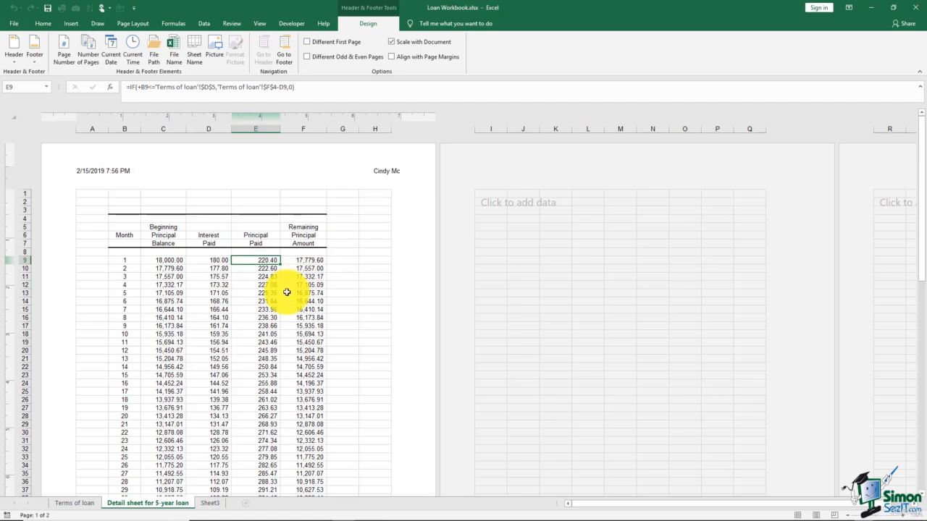
left_click(301, 293)
Extend the centre footer section to read "Page &[Page] of &[Pages]" and check it on both pages
scroll(269, 292, "down", 5)
scroll(269, 292, "down", 10)
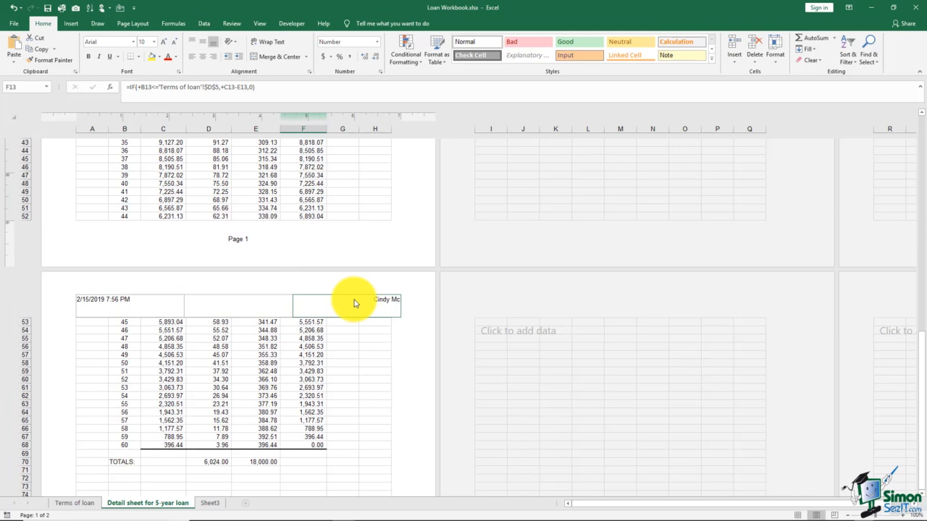
scroll(353, 301, "up", 3)
scroll(353, 301, "down", 1)
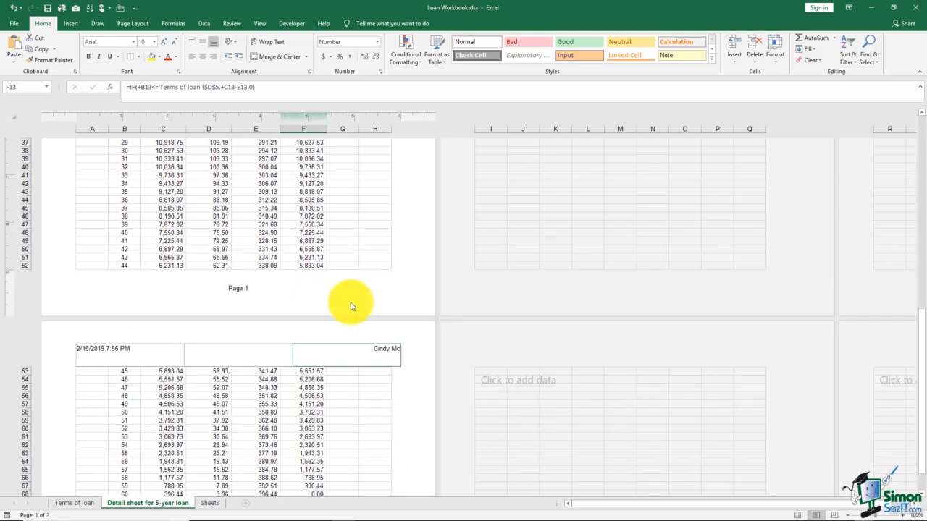
left_click(234, 292)
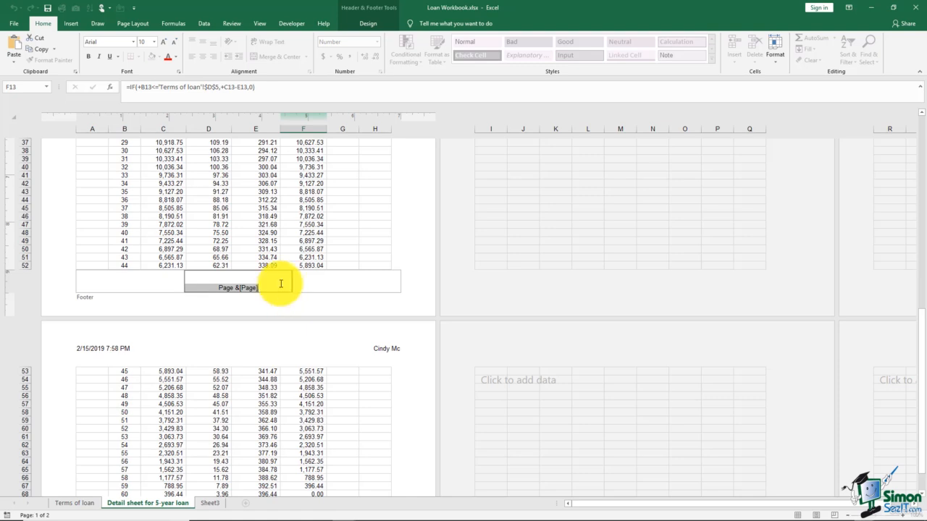
left_click(354, 12)
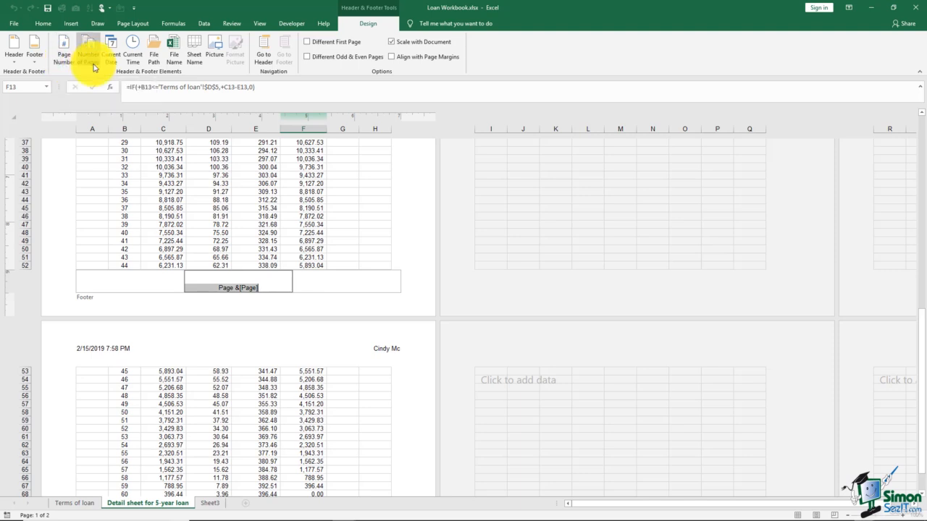
left_click(275, 287)
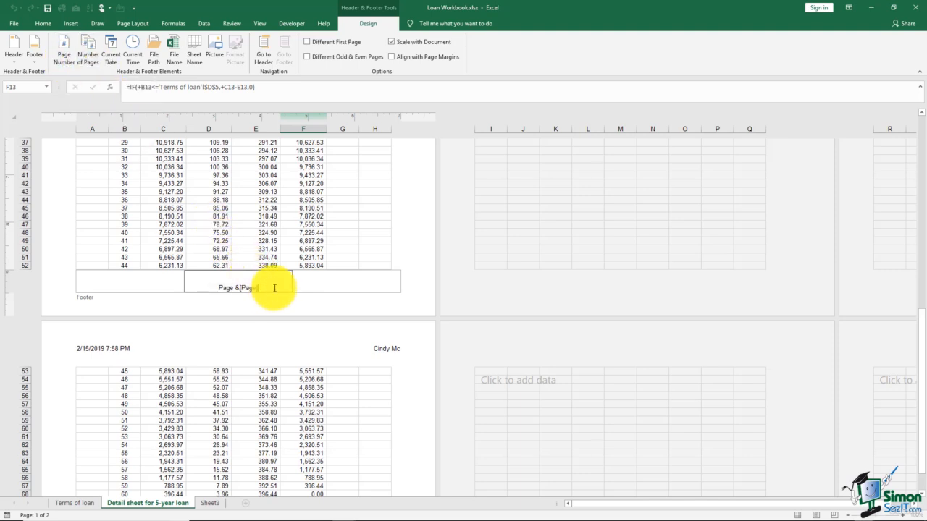
type("of")
left_click(93, 62)
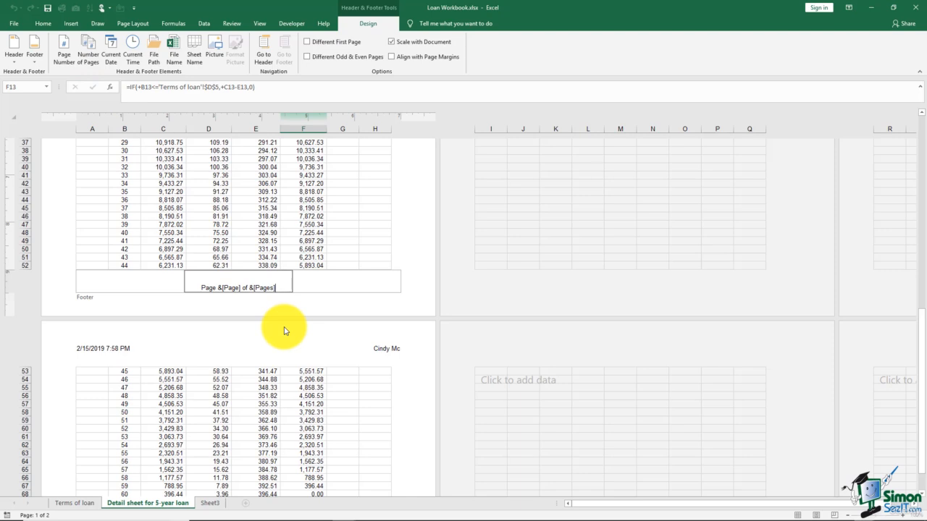
left_click(309, 234)
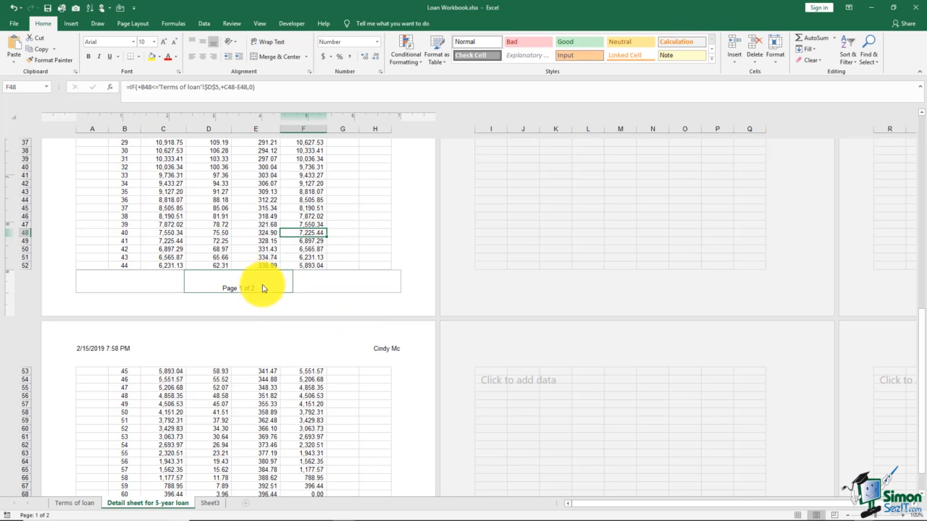
scroll(262, 288, "down", 10)
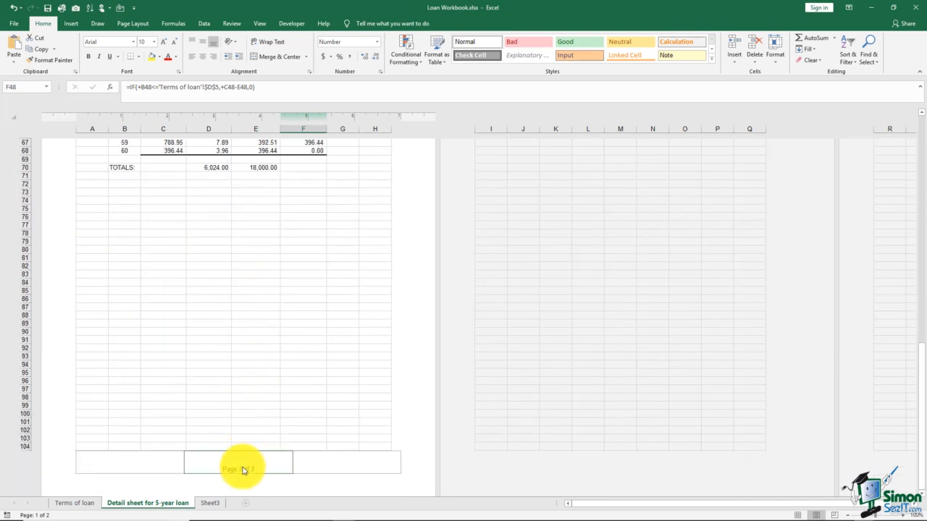
scroll(265, 369, "up", 20)
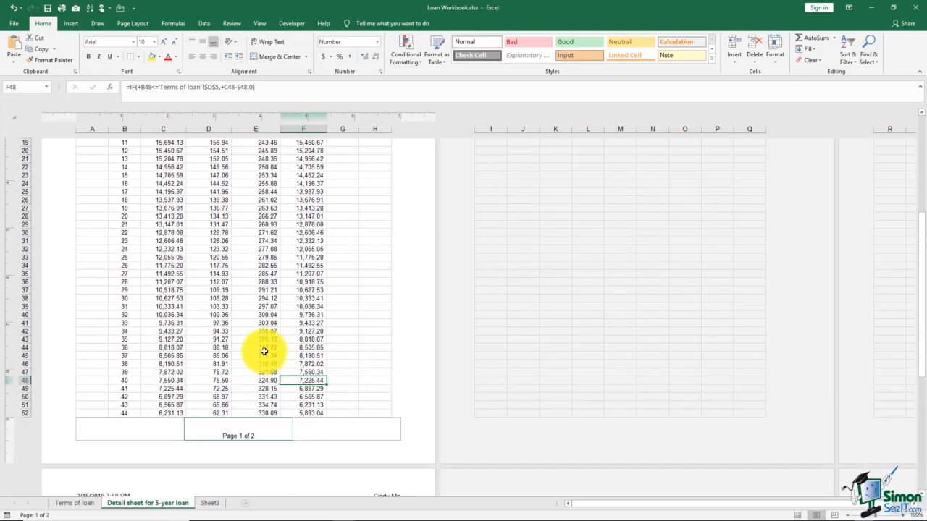
Replace the custom header on the loan detail sheet with the preset "Loan Workbook.xlsx, Page 1"
left_click(128, 171)
double_click(124, 169)
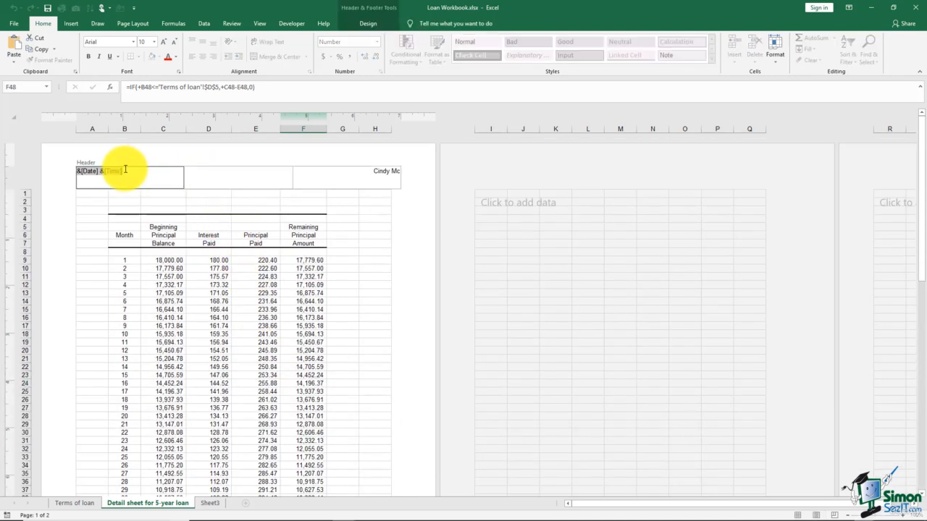
left_click(126, 170)
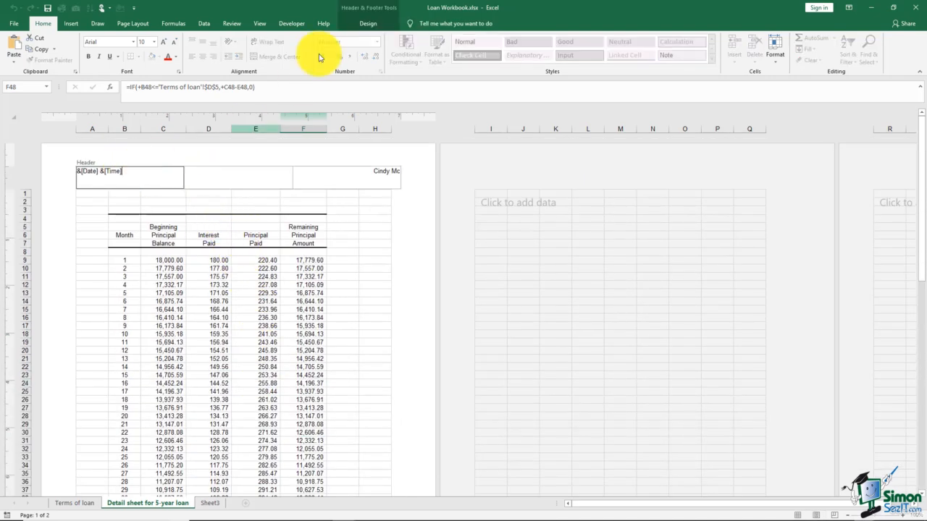
left_click(357, 9)
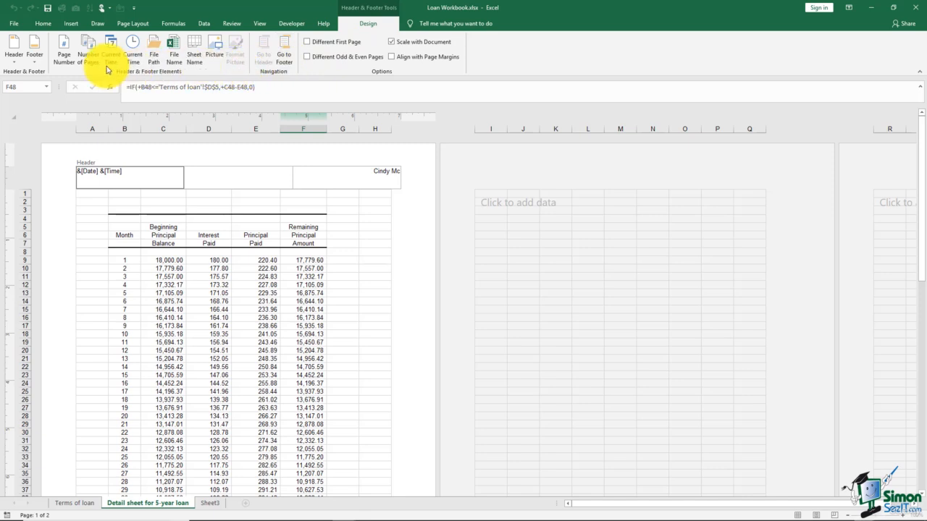
left_click(14, 54)
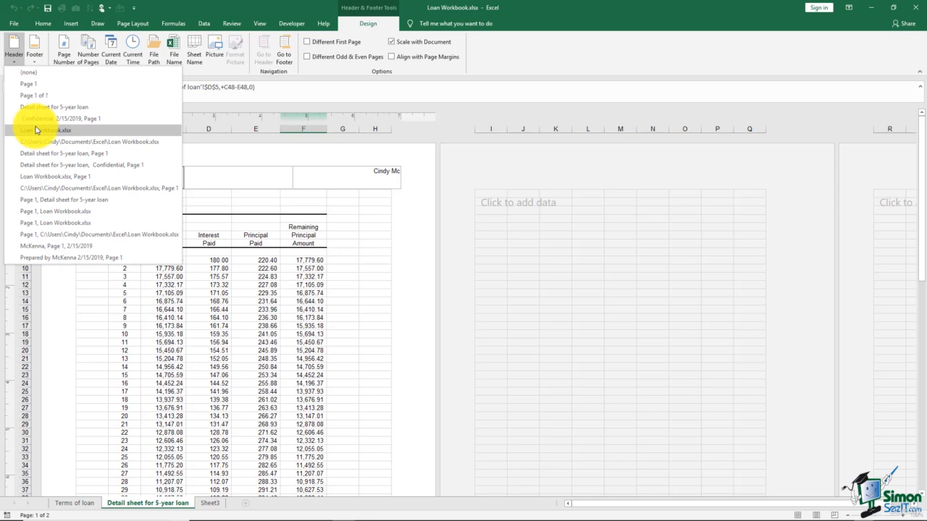
left_click(49, 179)
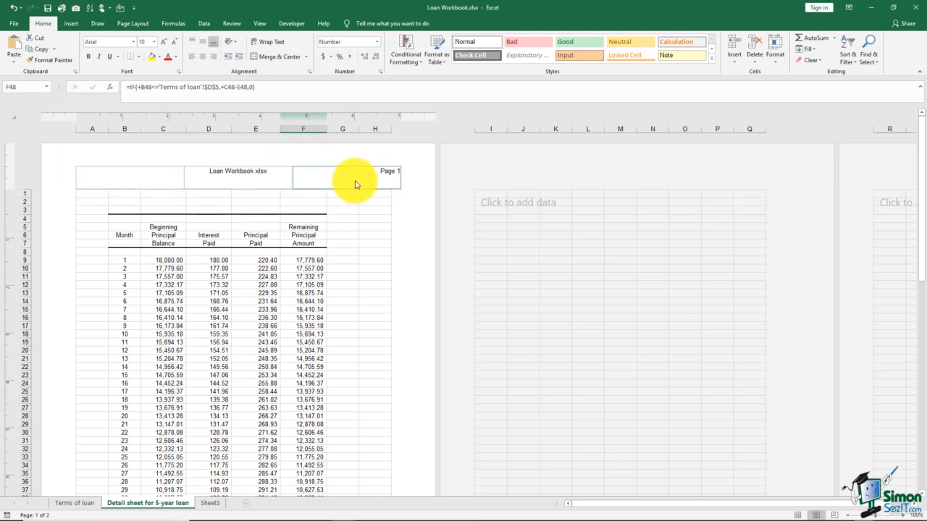
Apply the preset footer with "Prepared by", the author's name, the date 2/15/2019 and Page 1, and check both pages
left_click(253, 171)
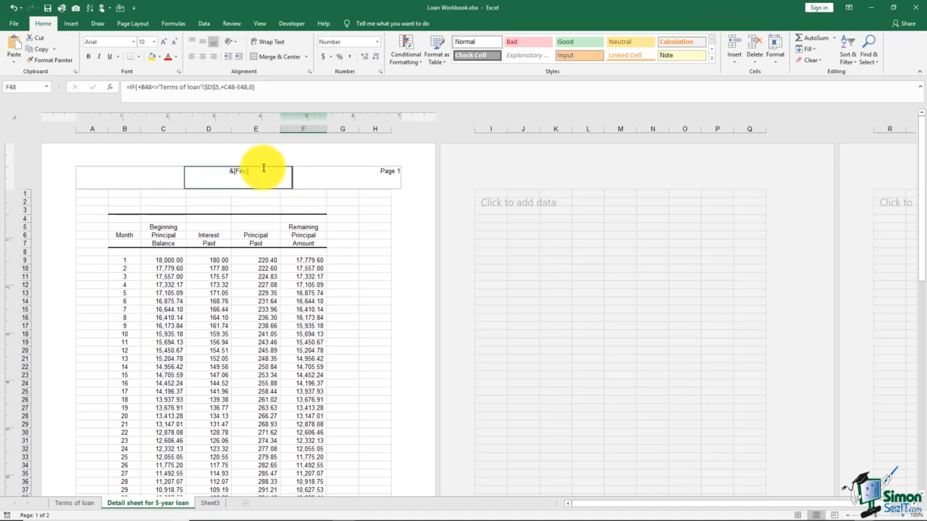
left_click(364, 24)
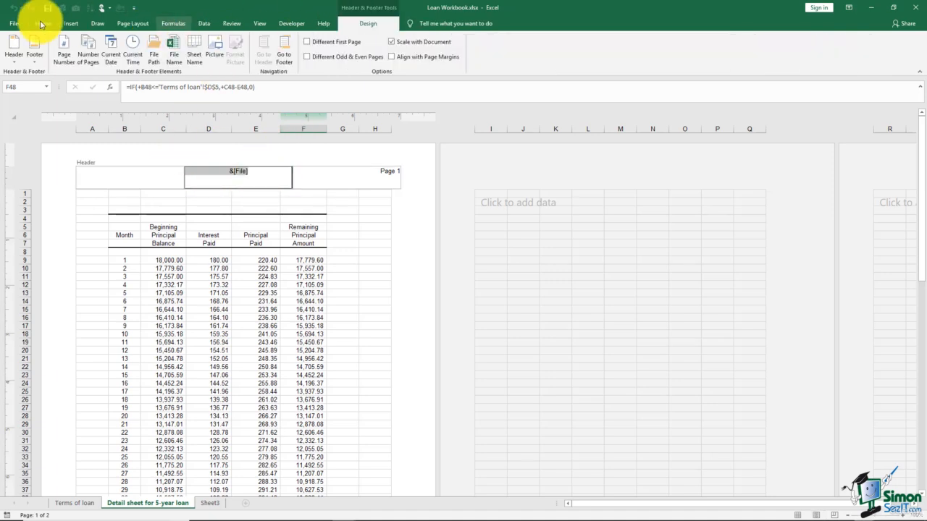
left_click(33, 63)
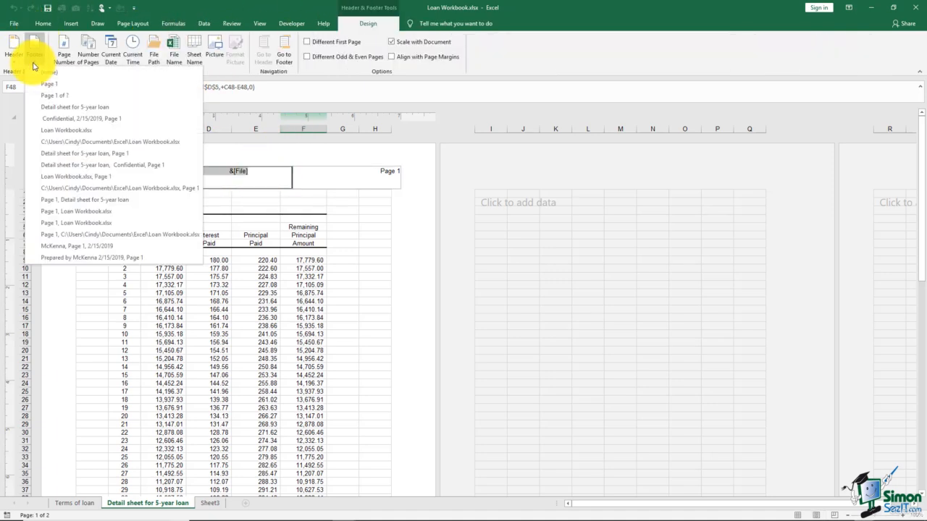
left_click(60, 258)
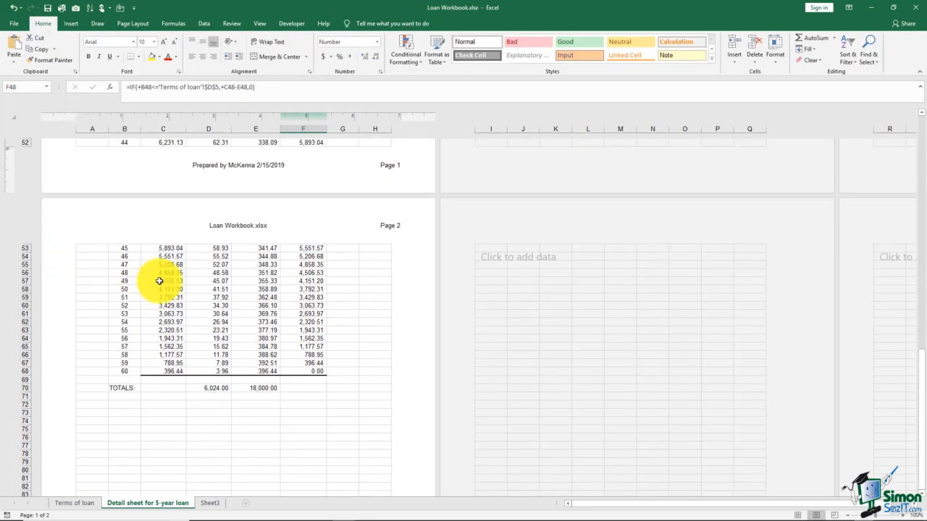
scroll(193, 272, "up", 2)
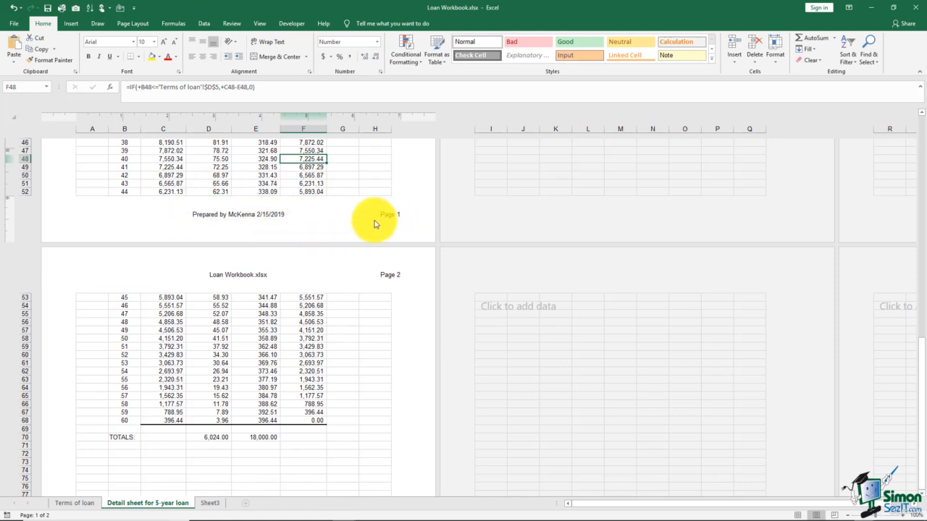
scroll(244, 307, "down", 5)
scroll(246, 308, "down", 4)
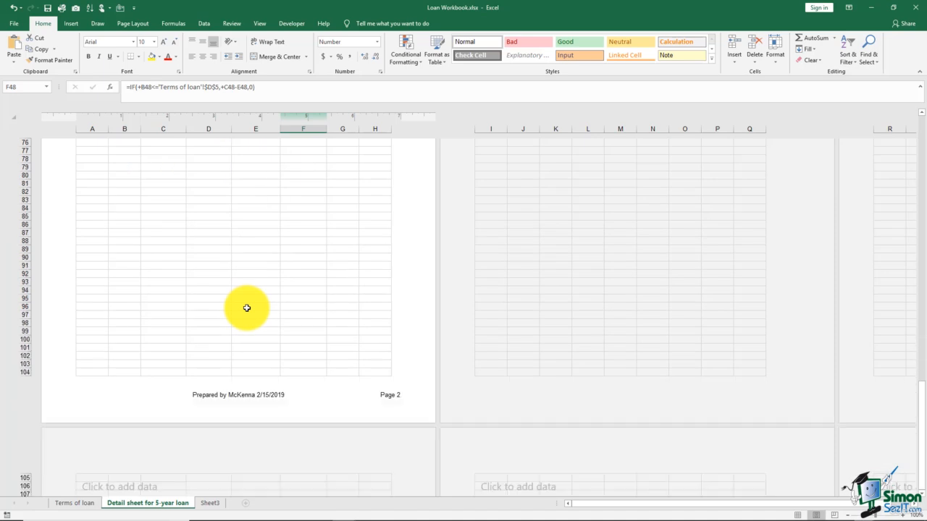
scroll(246, 308, "up", 20)
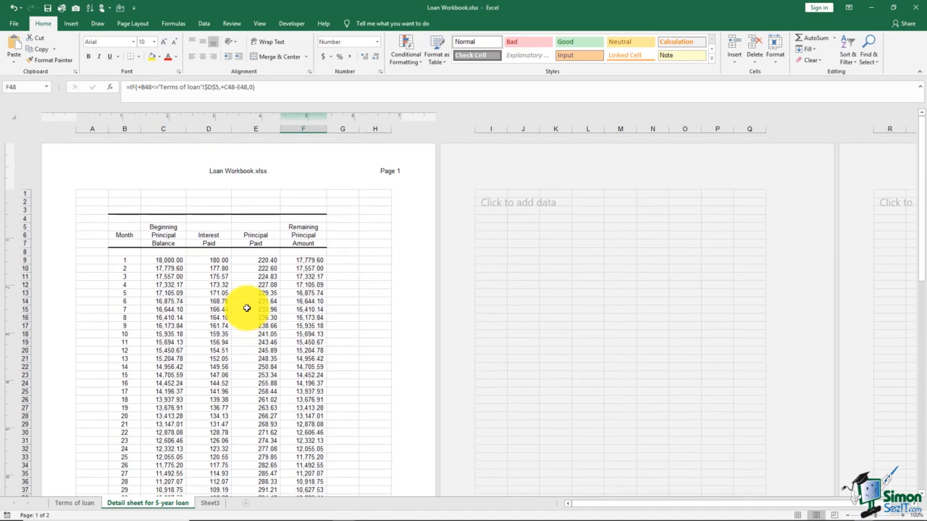
Go from the header to the footer, turn on Different First Page and compare the headers and footers of both pages
left_click(235, 172)
left_click(362, 22)
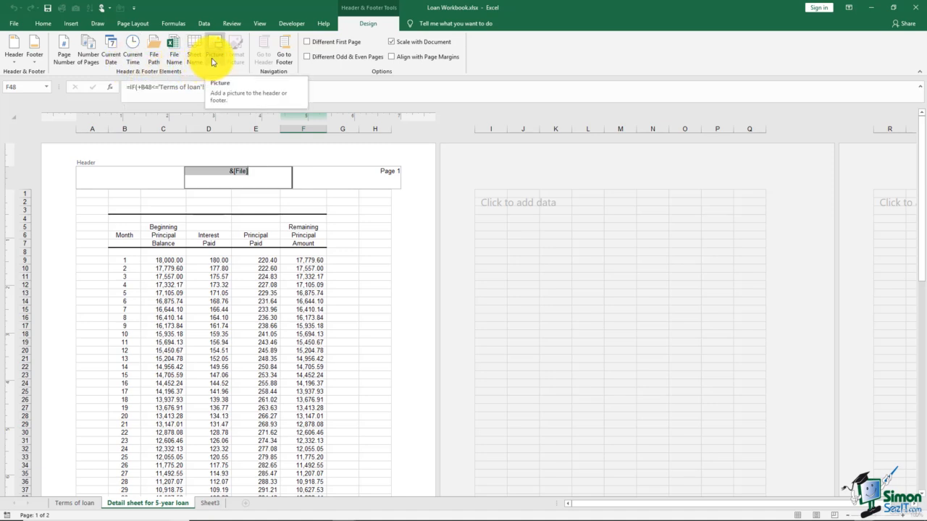
left_click(284, 58)
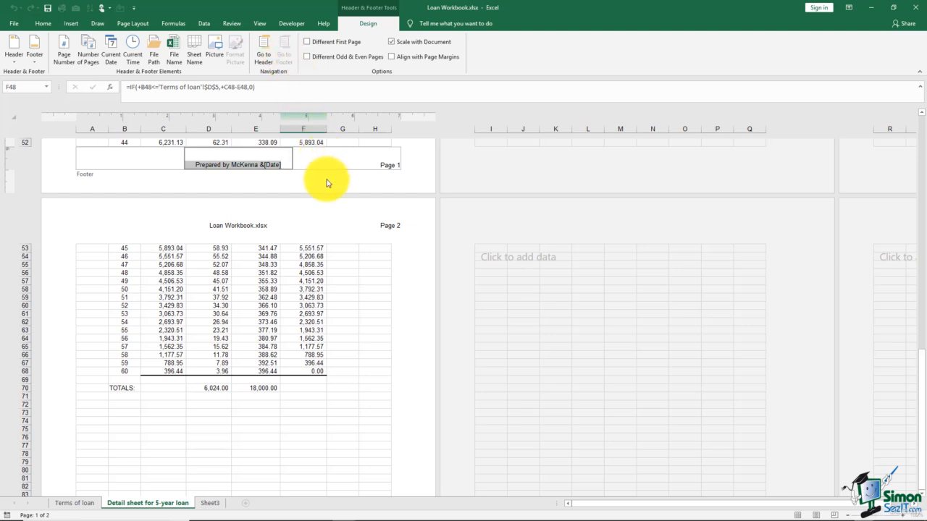
left_click(307, 43)
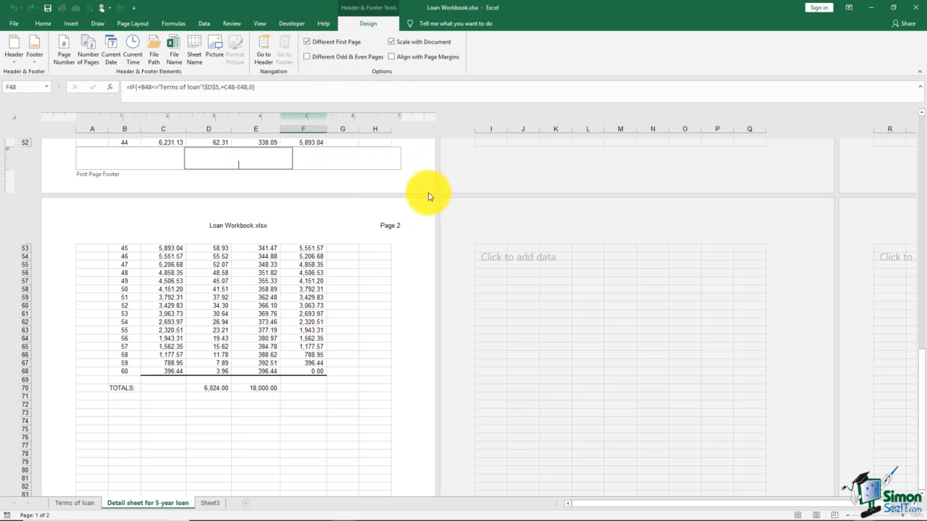
left_click(402, 174)
scroll(400, 174, "up", 10)
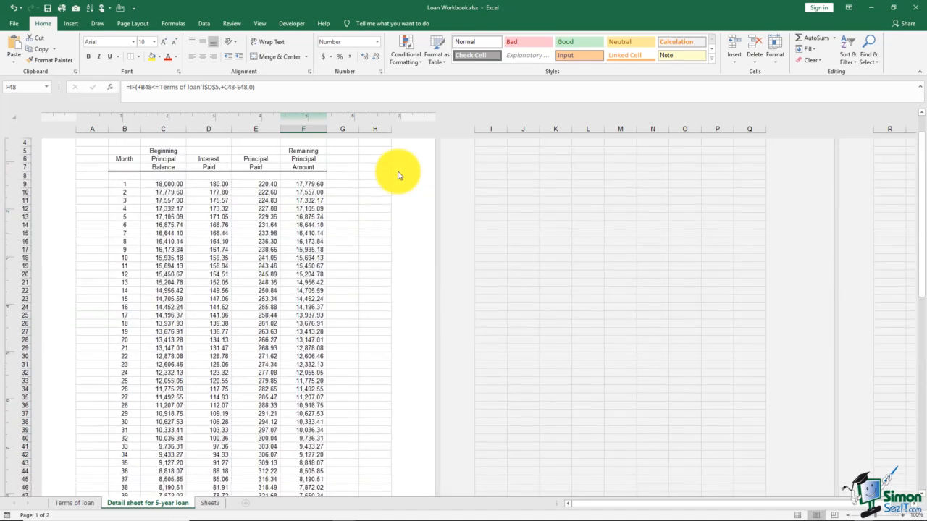
scroll(398, 176, "down", 10)
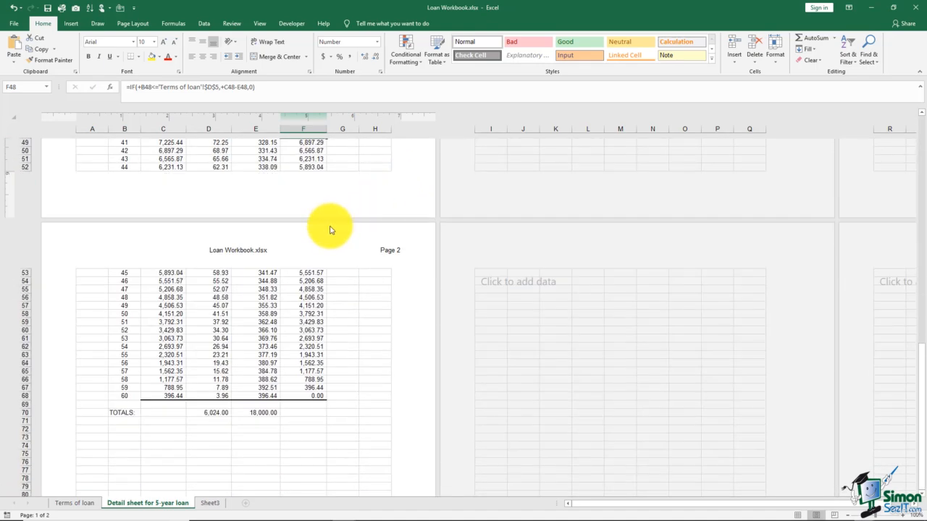
scroll(275, 273, "down", 8)
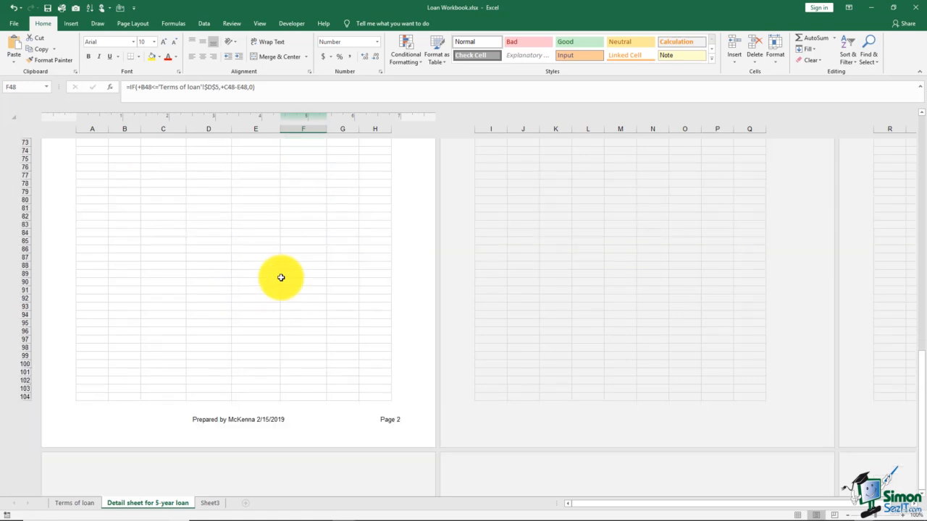
scroll(281, 277, "up", 20)
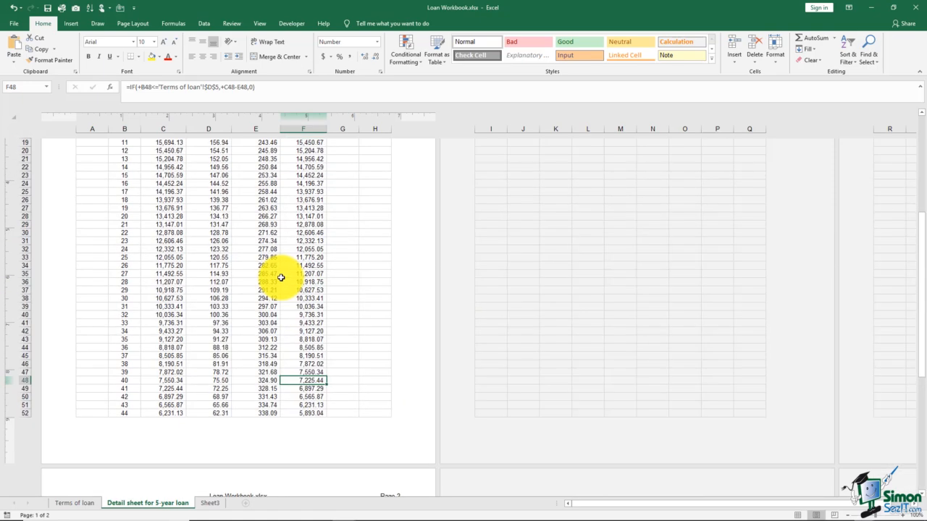
Review the first page header's design options, leave the header by selecting cell F14 and return the sheet to Normal view
left_click(265, 169)
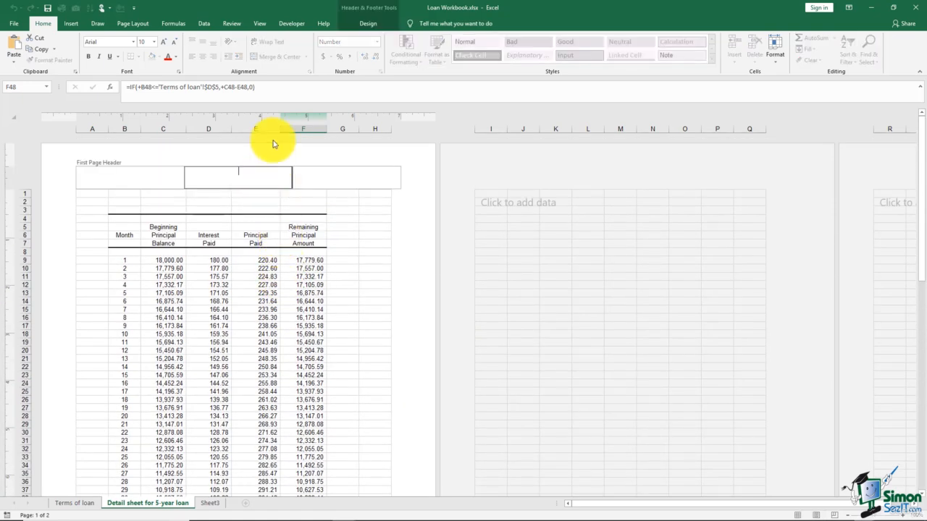
left_click(367, 23)
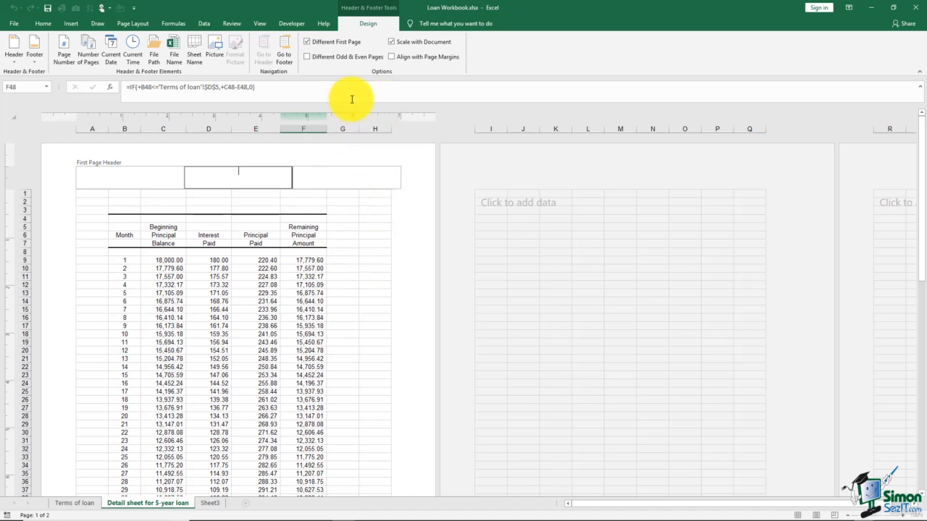
left_click(290, 300)
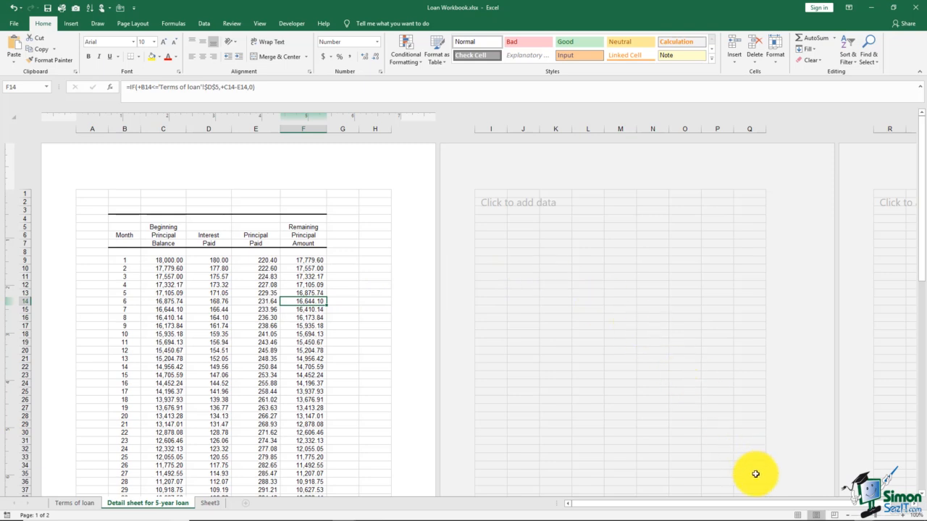
left_click(797, 515)
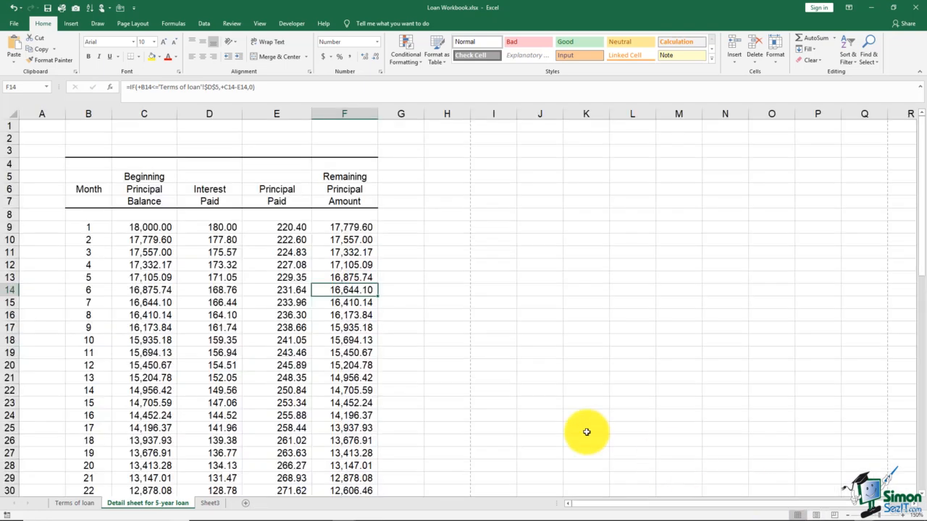